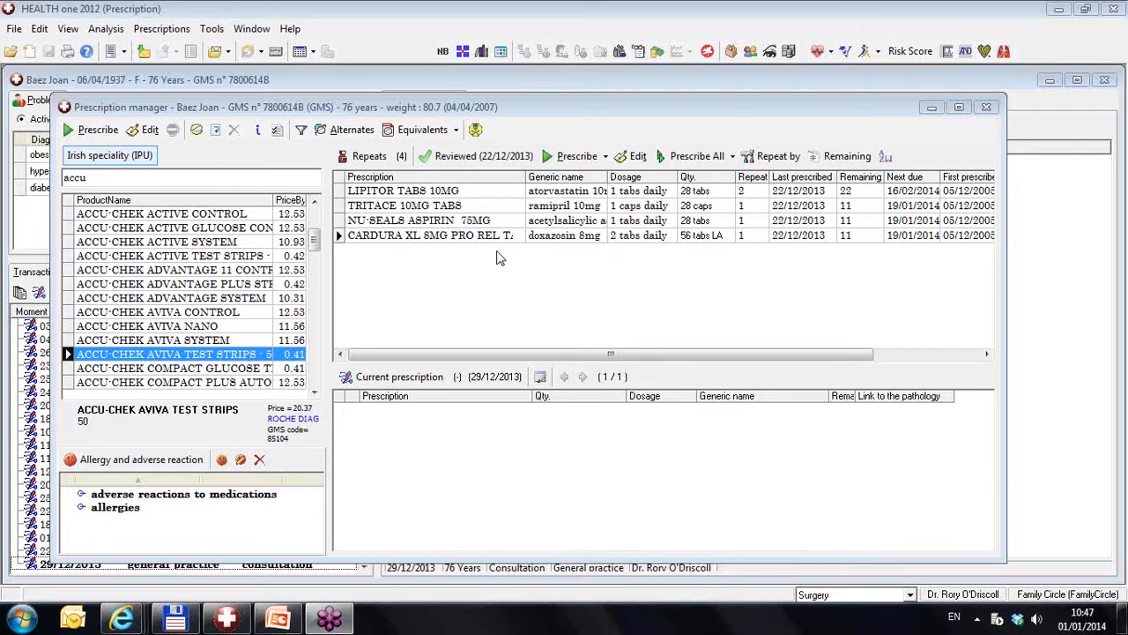
Start a repeat prescription for ACCU-CHEK AVIVA TEST STRIPS with the free-text dosage "Use as needed"
left_click(249, 357)
left_click_drag(247, 356, 526, 261)
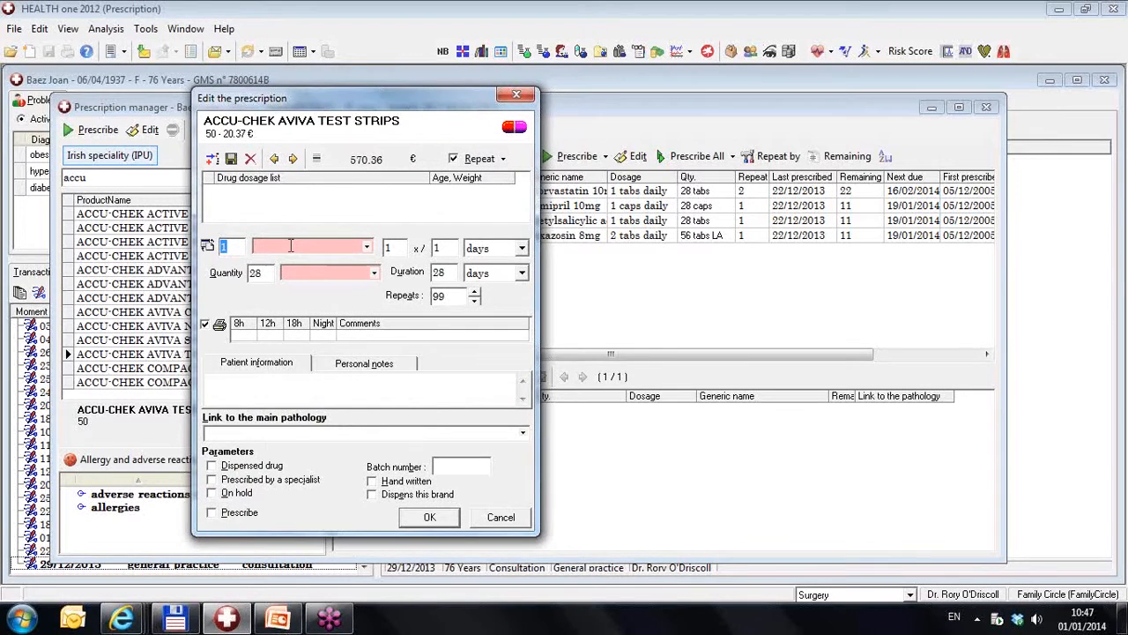
left_click(208, 247)
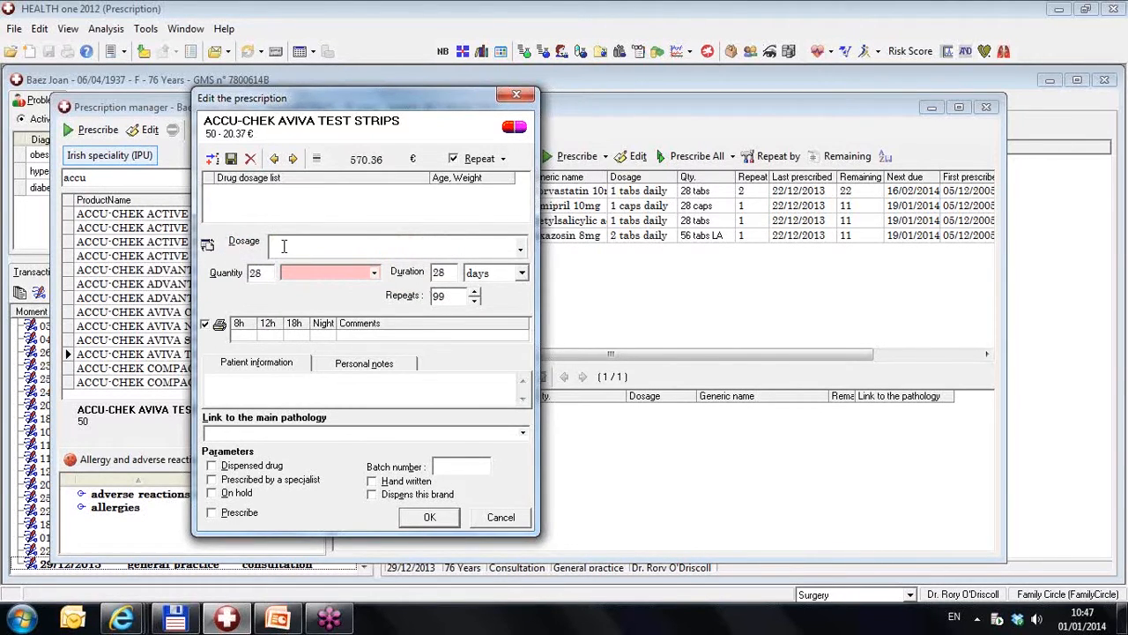
type("Use as needed")
Set the test strips' quantity to 1 bottle(s) and save the prescription to the repeats
left_click(265, 274)
key("BackSpace")
key("BackSpace")
type("1")
left_click(375, 275)
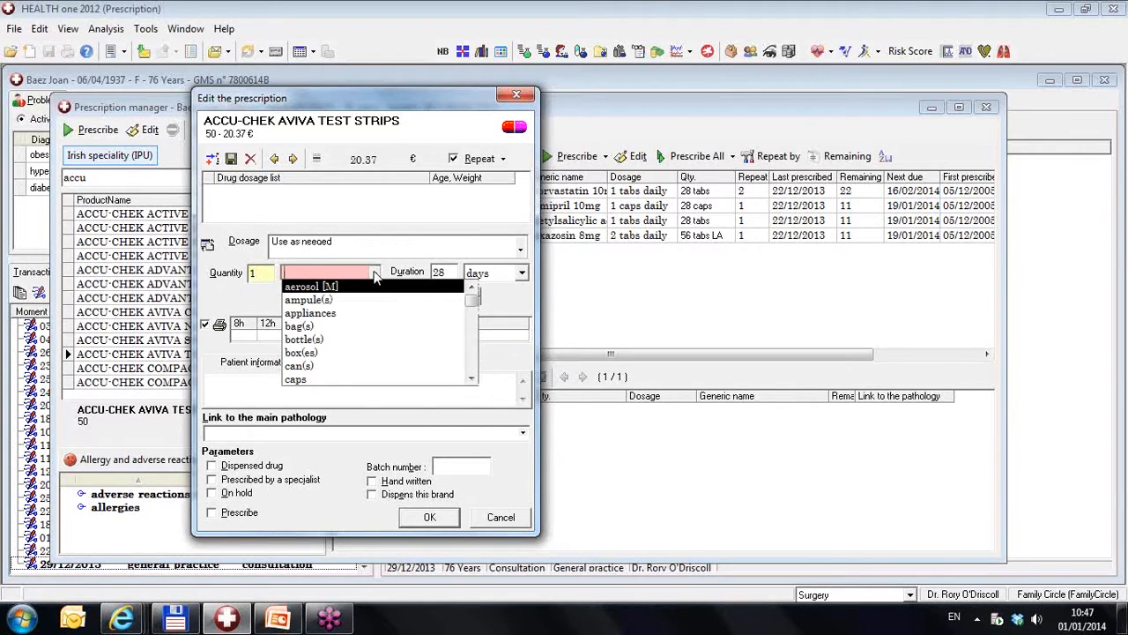
type("bottle(s")
left_click(348, 292)
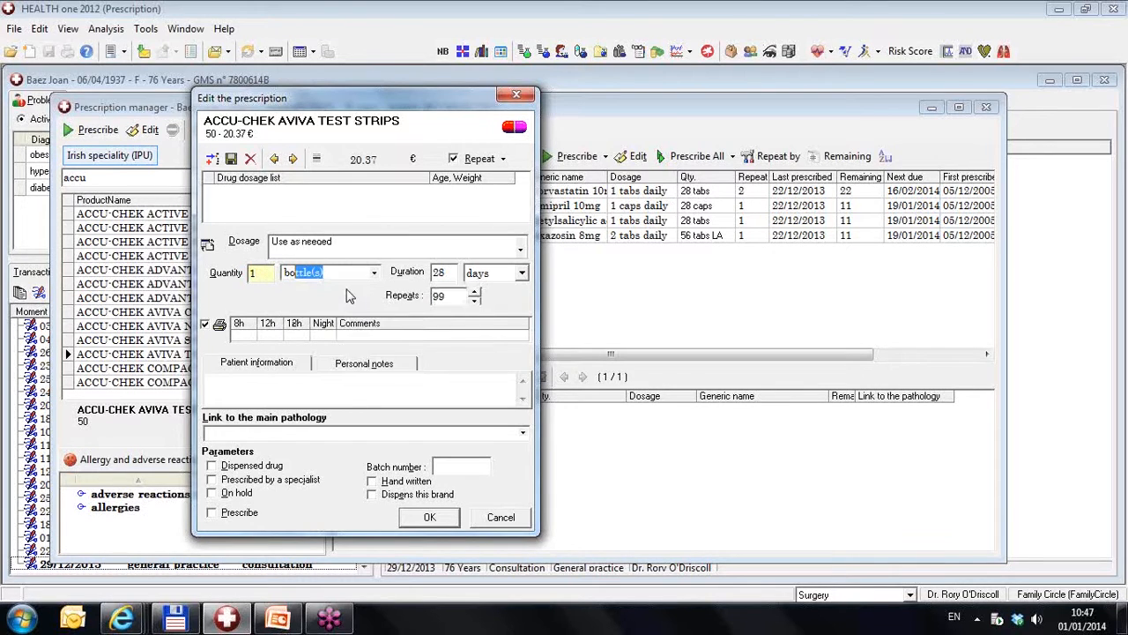
left_click(430, 518)
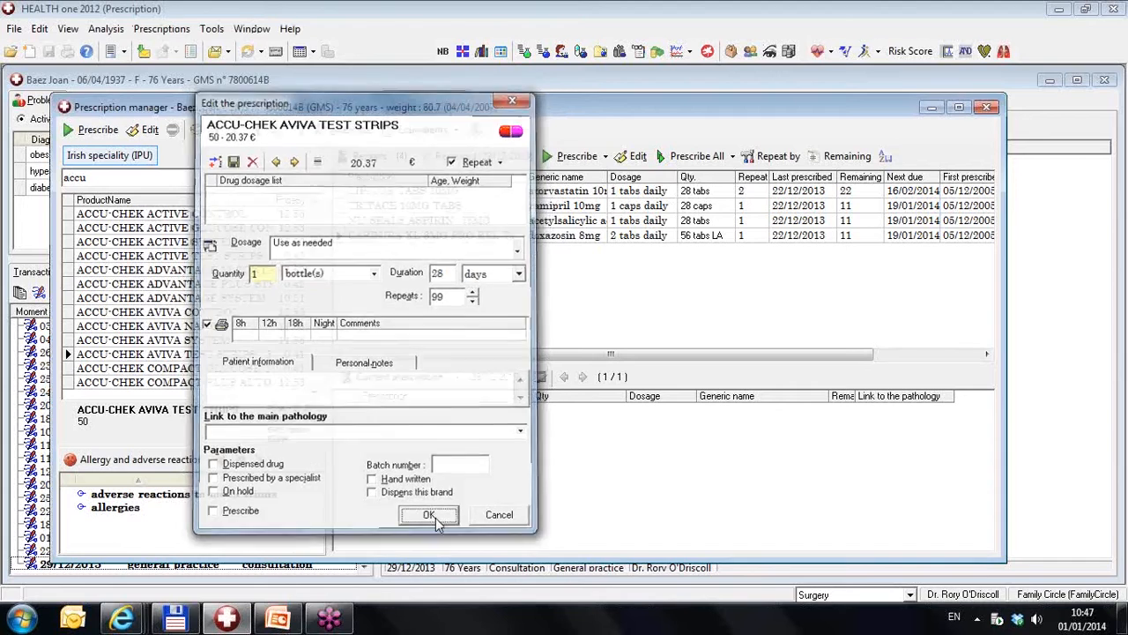
Delete the ACCU-CHEK AVIVA TEST STRIPS entry from the repeats list and confirm the deletion
left_click(381, 253)
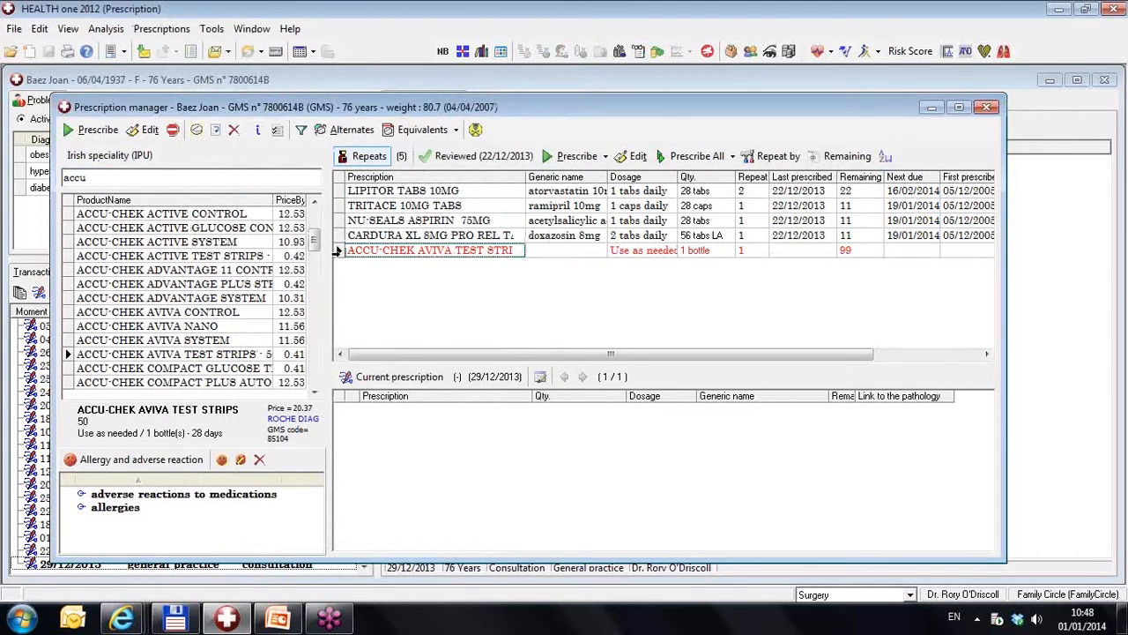
left_click(339, 252)
key("Delete")
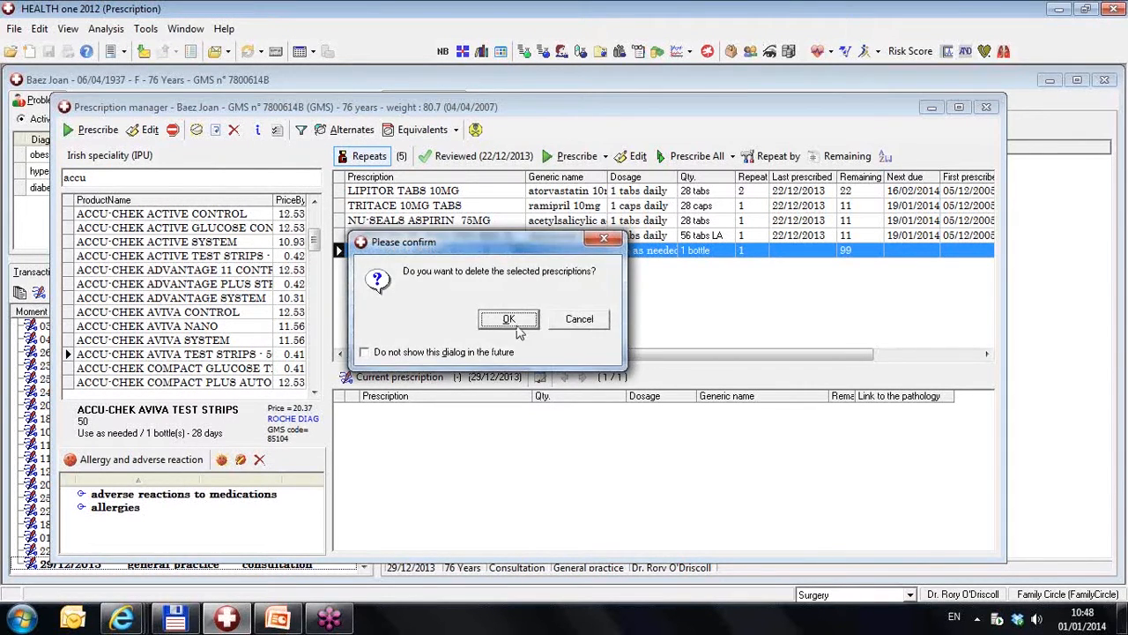
left_click(509, 319)
Add ACCU-CHEK AVIVA TEST STRIPS to the repeats again as a PRN Drug
left_click_drag(164, 356, 503, 335)
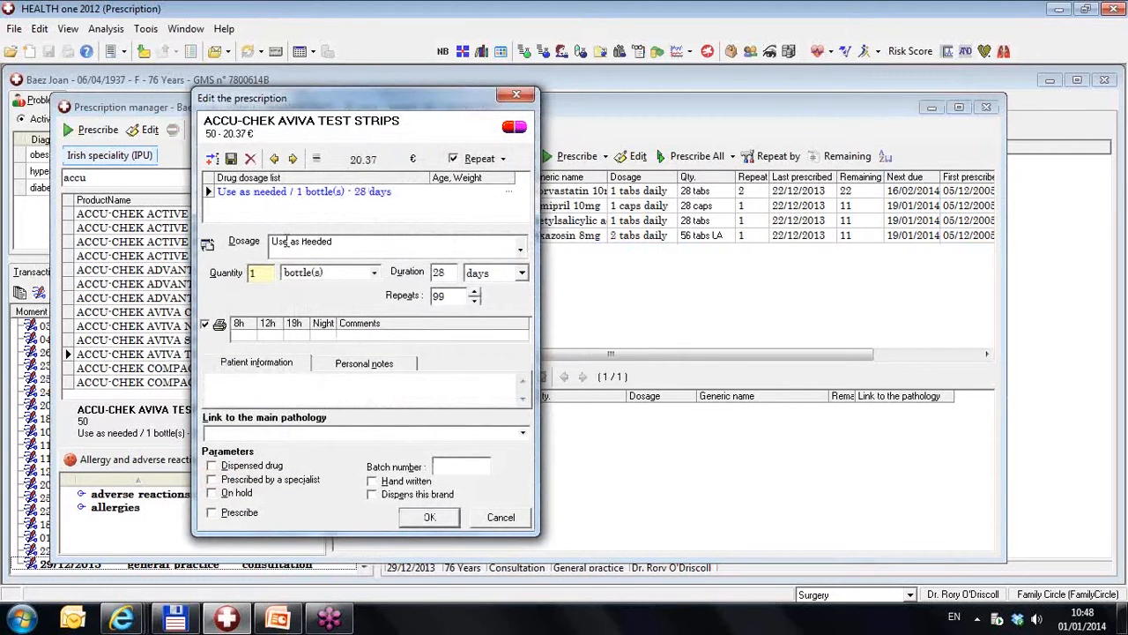
left_click(504, 159)
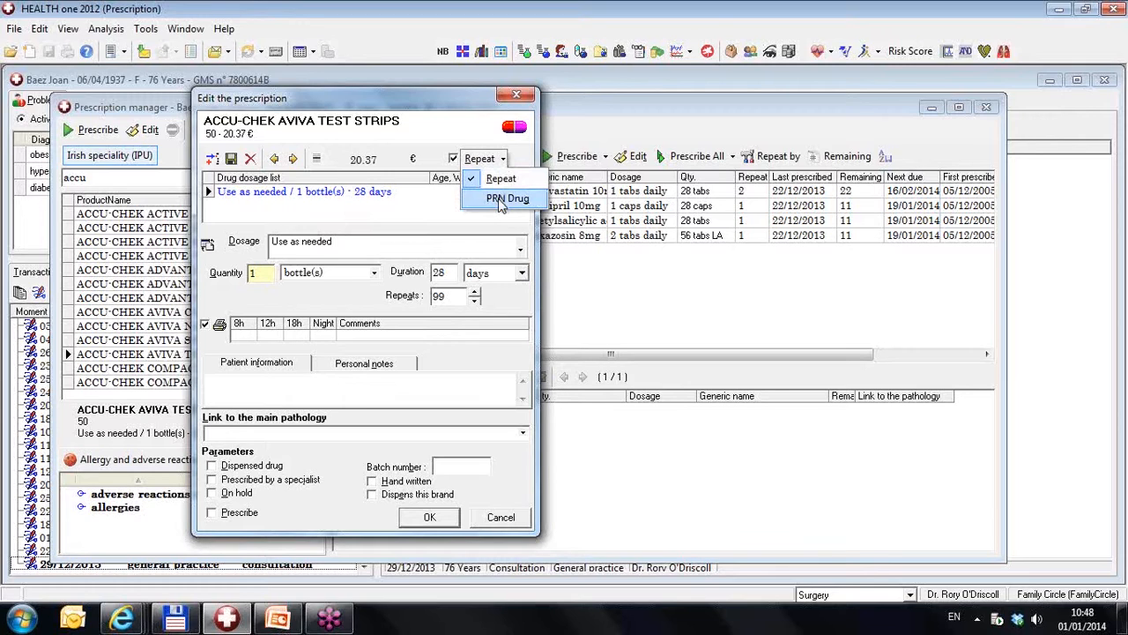
left_click(500, 201)
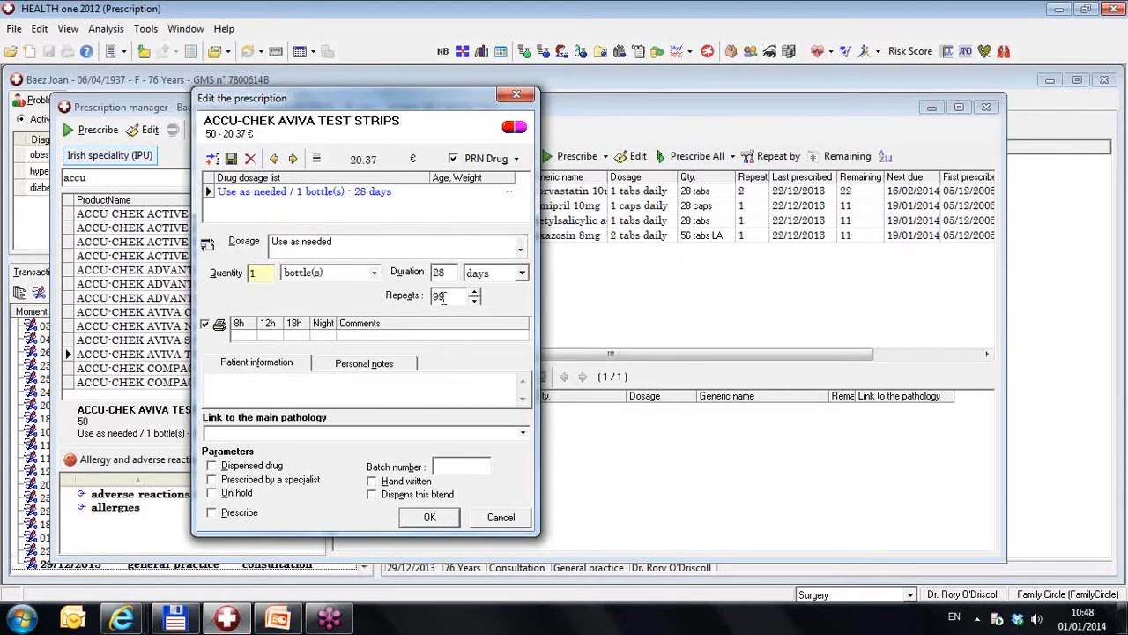
left_click(431, 520)
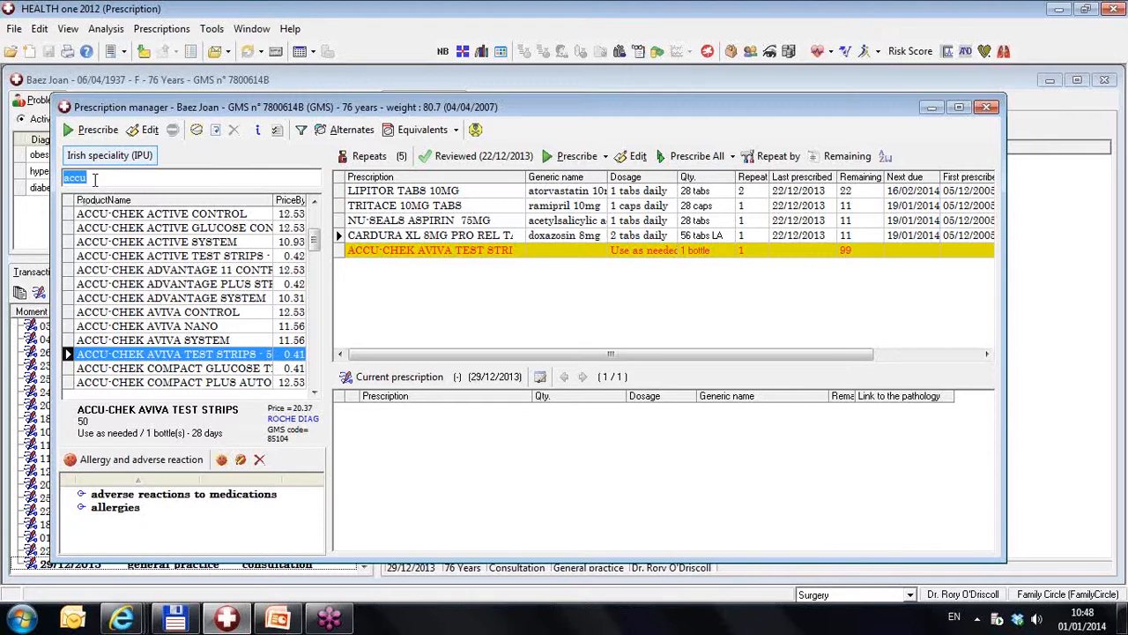
Search the drug list for "laxos" and add the 300 ml LAXOSE SOLUTION to the repeats as a PRN Drug
type("laxos")
left_click_drag(218, 224, 392, 293)
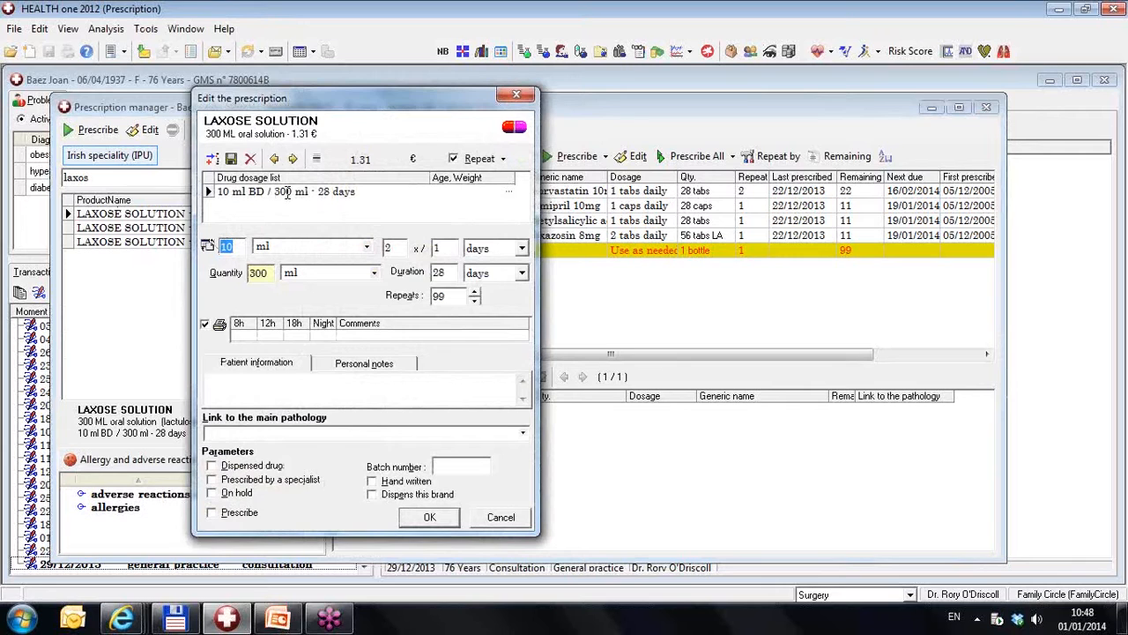
left_click(504, 159)
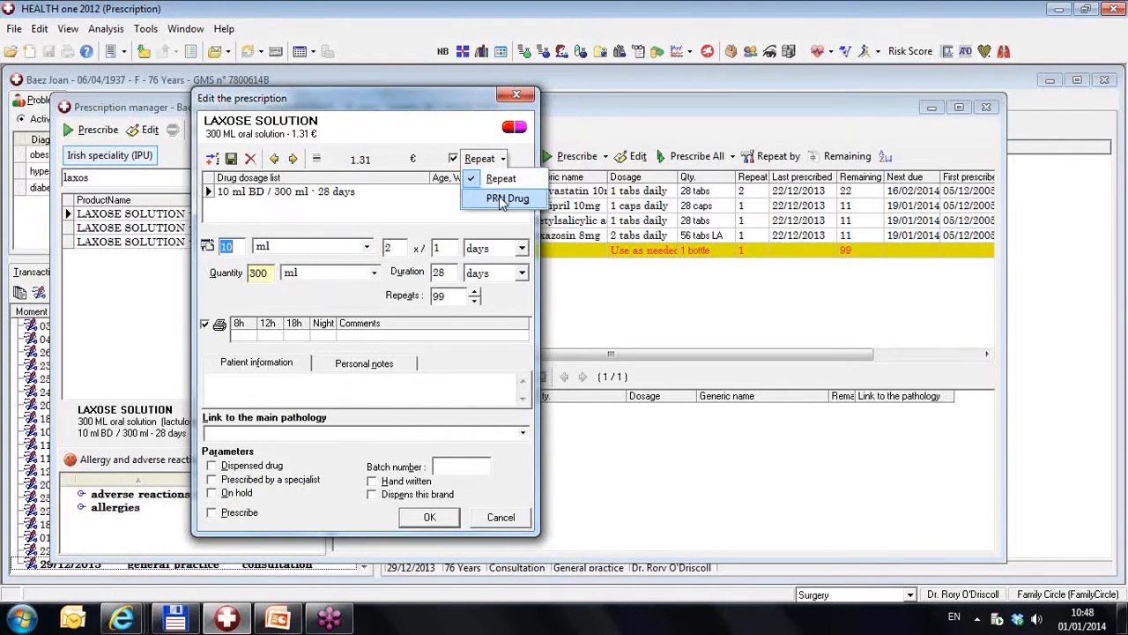
left_click(504, 199)
left_click(445, 521)
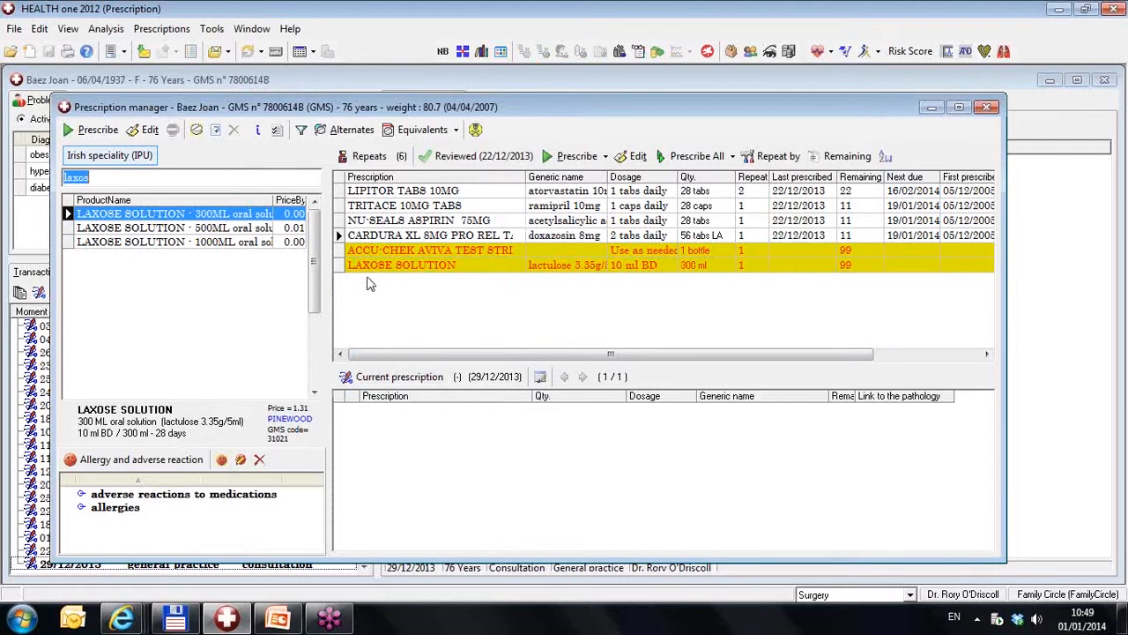
Review the prescription settings of the ACCU-CHEK AVIVA TEST STRIPS repeat and close them without changes
left_click(411, 195)
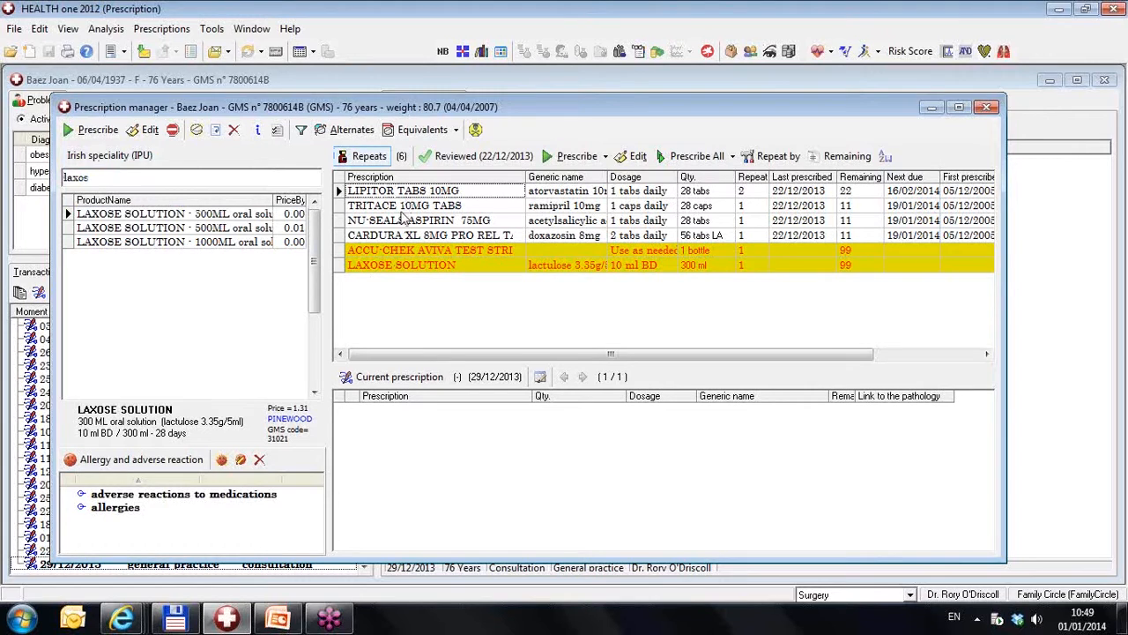
left_click(403, 251)
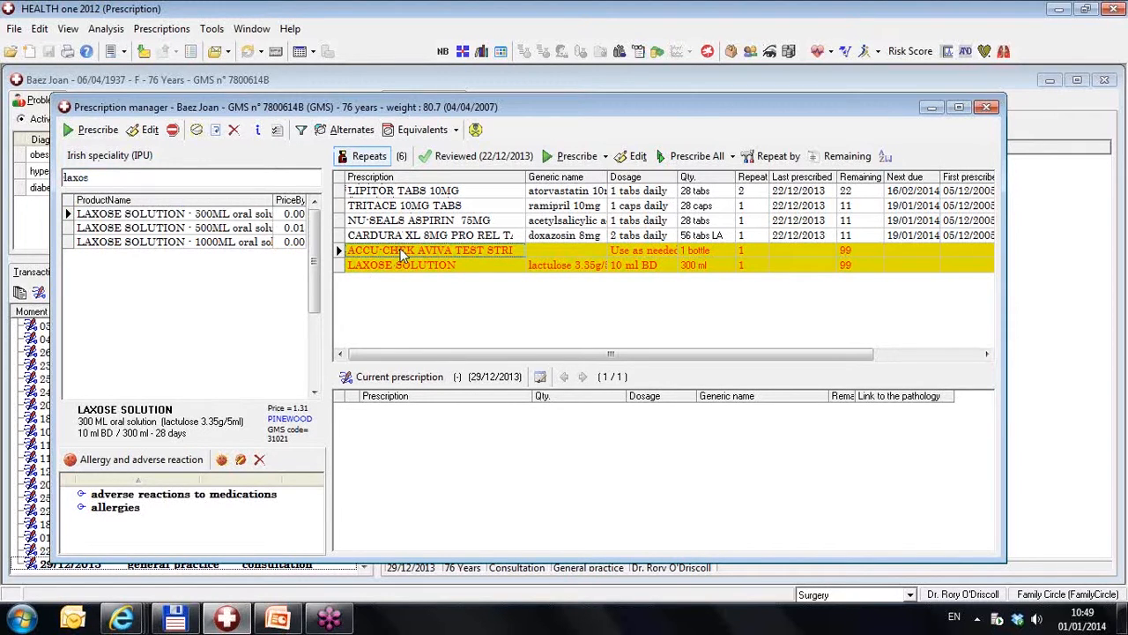
left_click(641, 160)
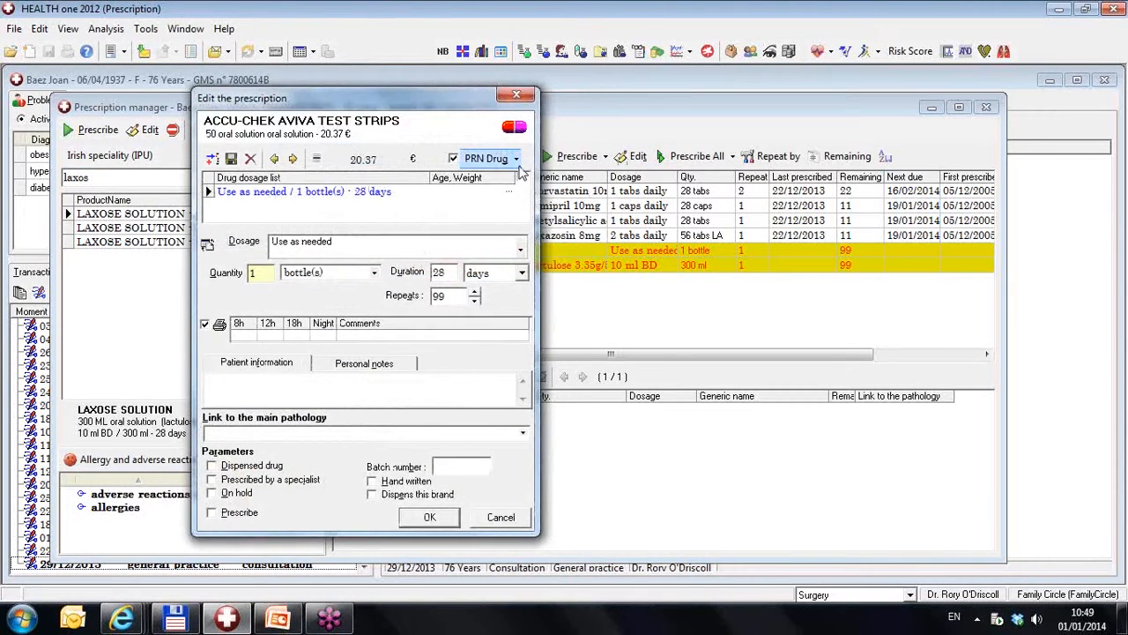
left_click(498, 518)
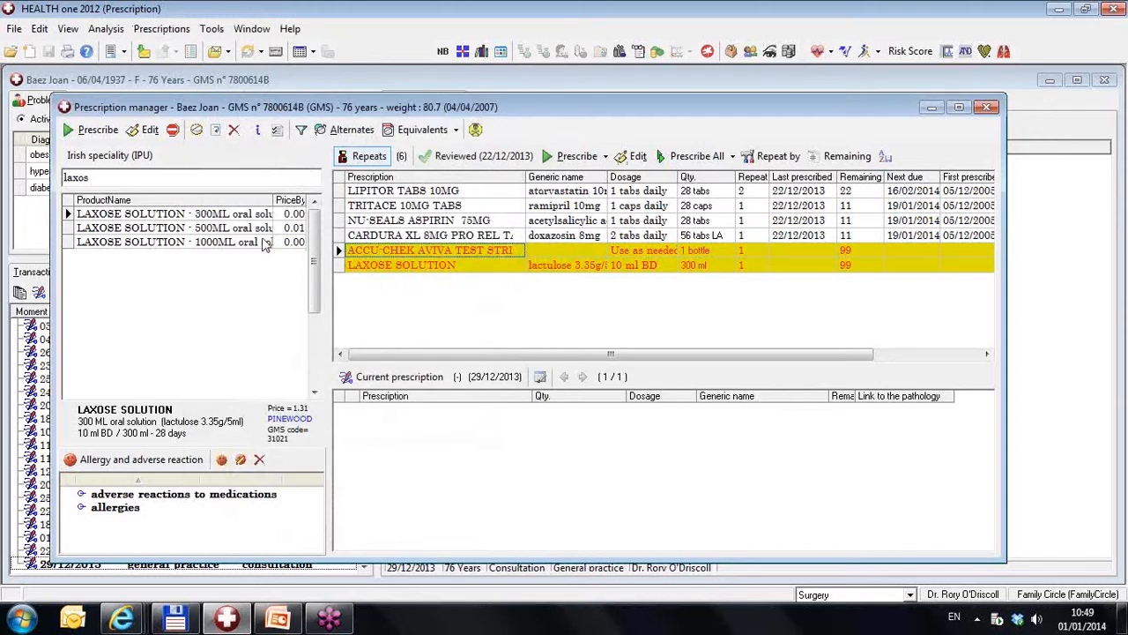
Prescribe all repeats with the default behaviour, and delete the issued drugs from the current prescription
left_click(701, 163)
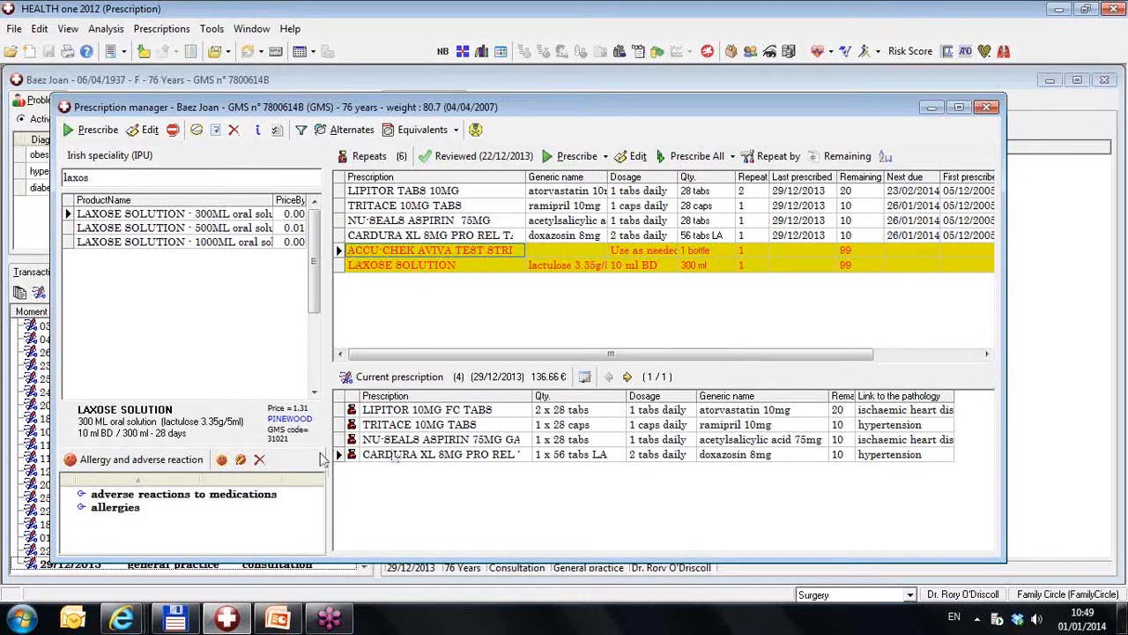
left_click_drag(336, 405, 333, 454)
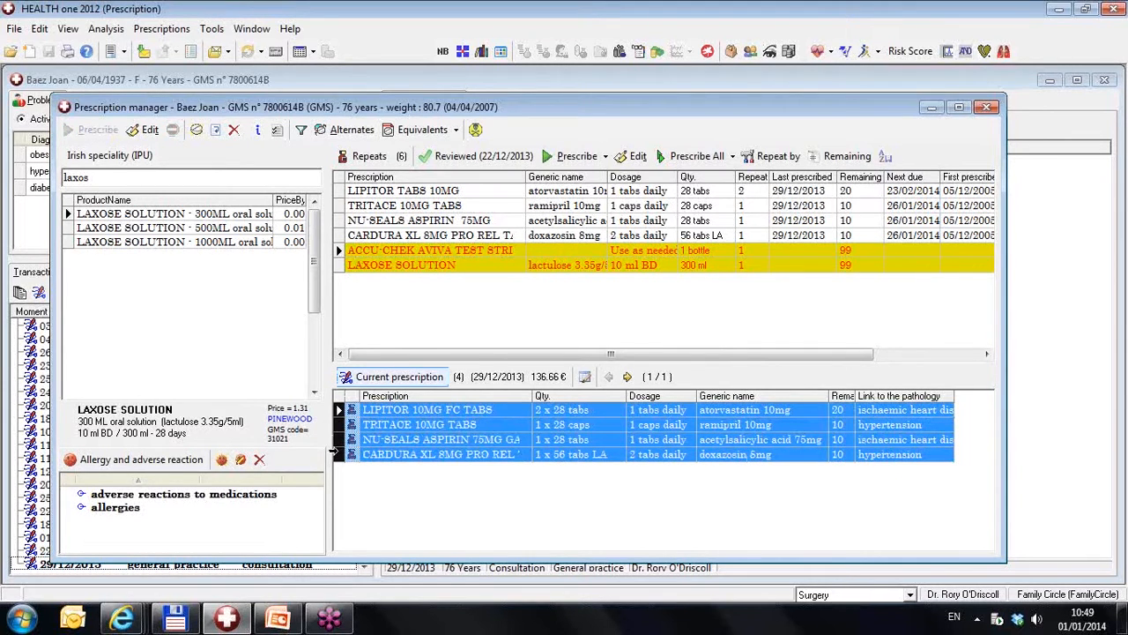
key("Delete")
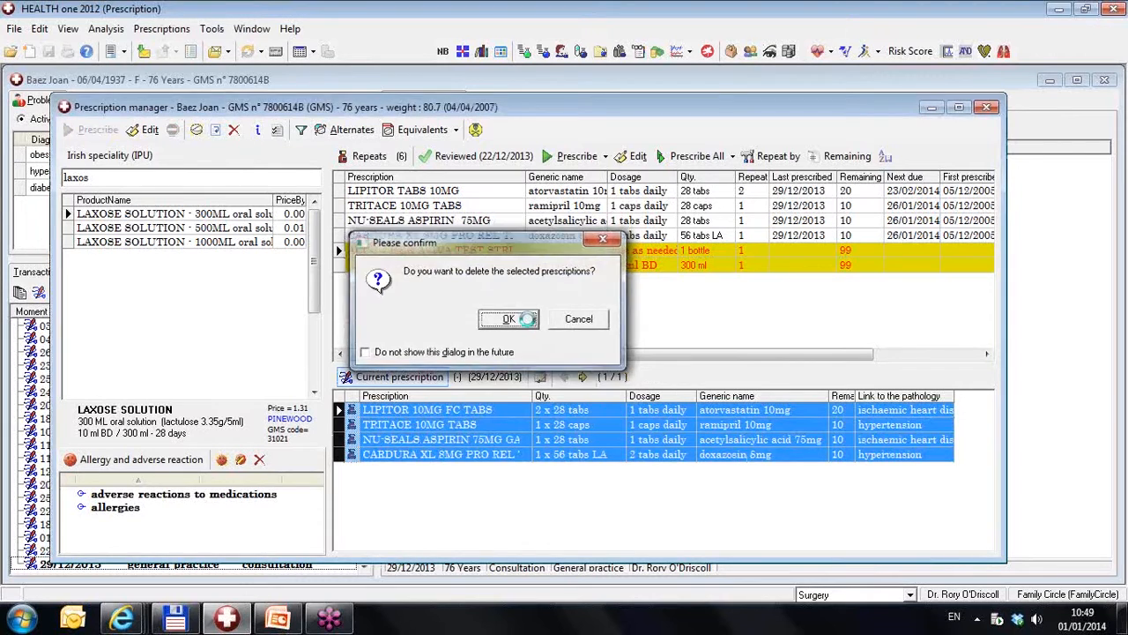
left_click(529, 323)
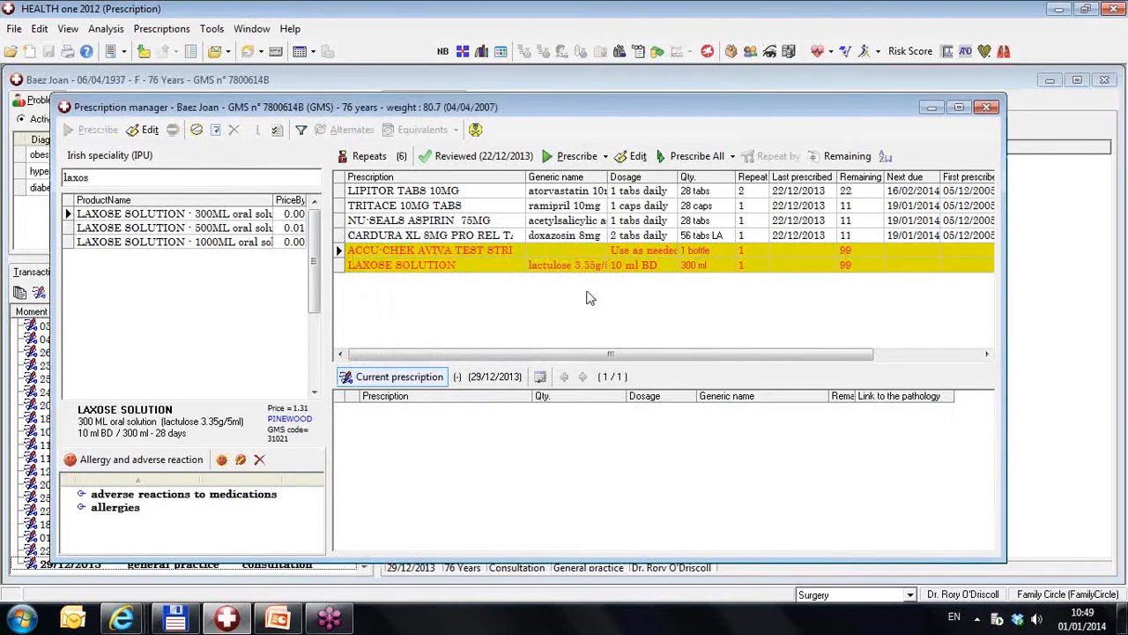
Prescribe all repeats including PRN drugs, and delete every issued drug from the current prescription
left_click(731, 160)
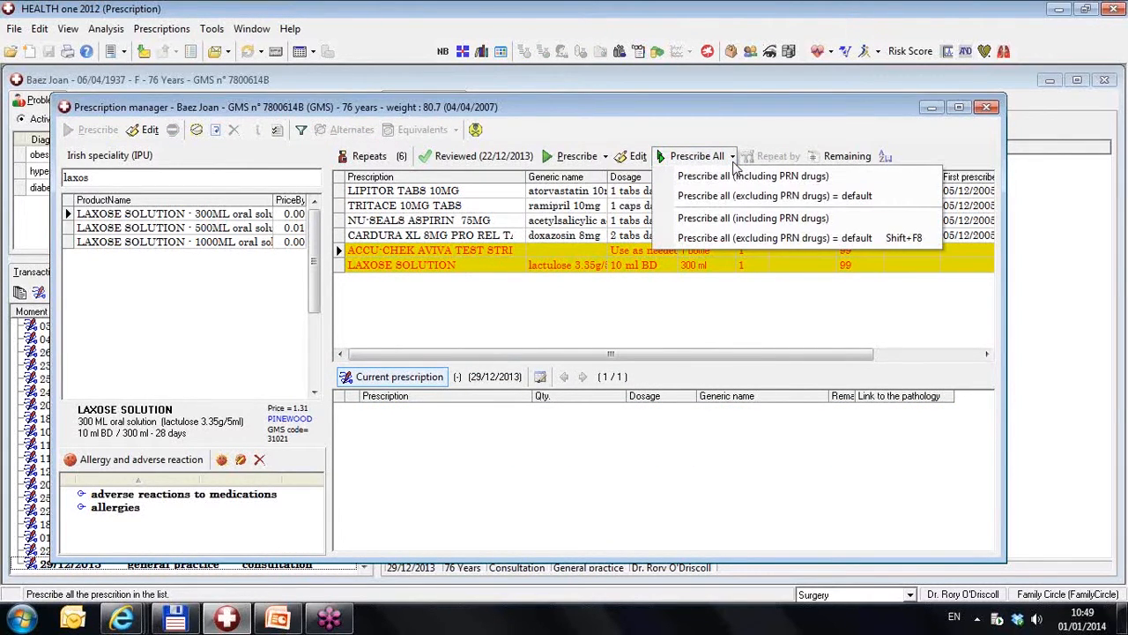
left_click(721, 176)
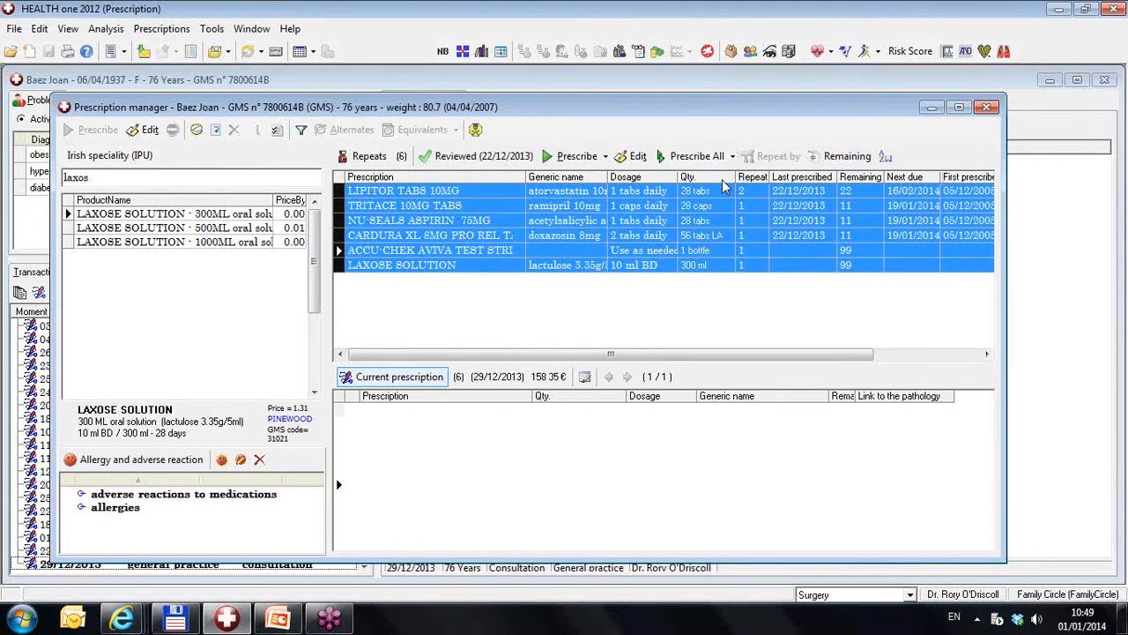
left_click_drag(337, 412, 332, 480)
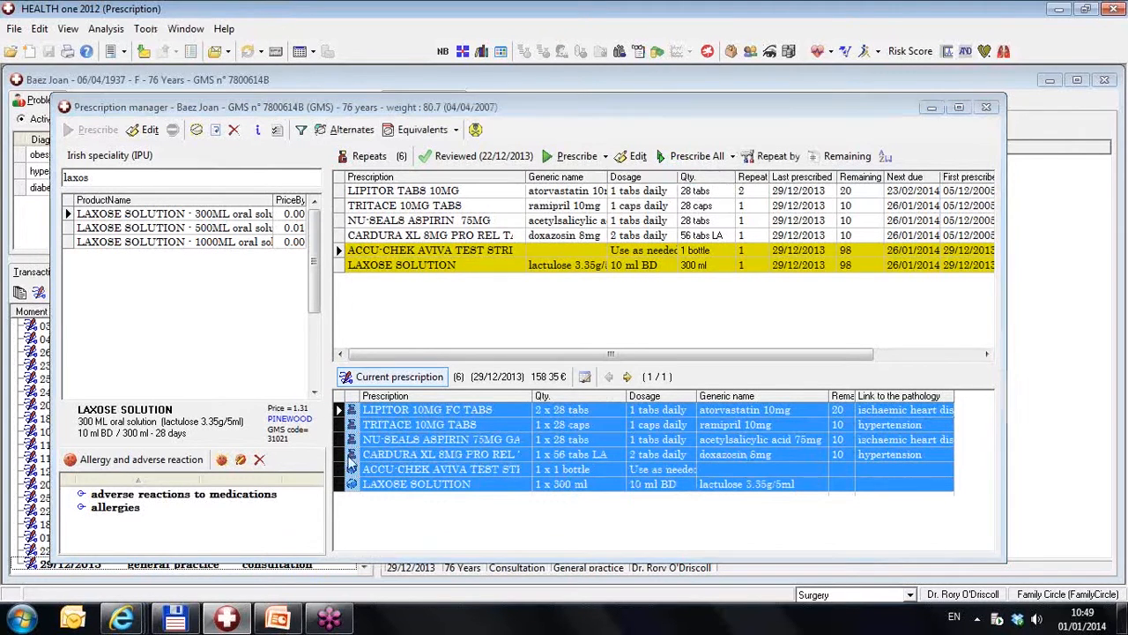
key("Delete")
left_click(520, 315)
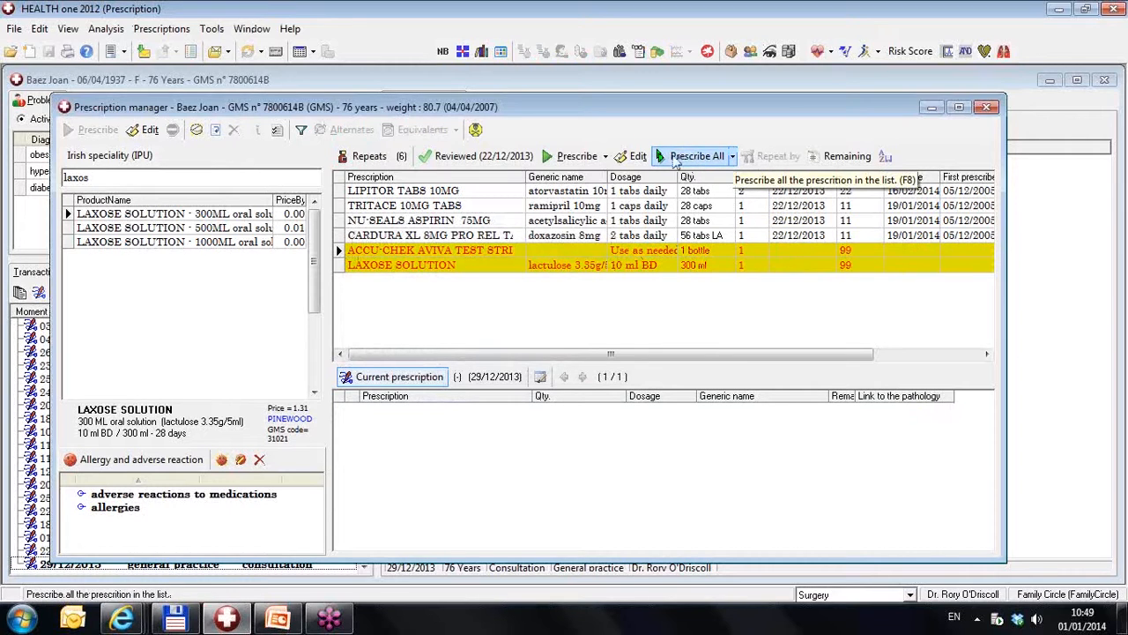
Prescribe all repeats excluding PRN drugs, and delete the issued drugs from the current prescription
left_click(731, 156)
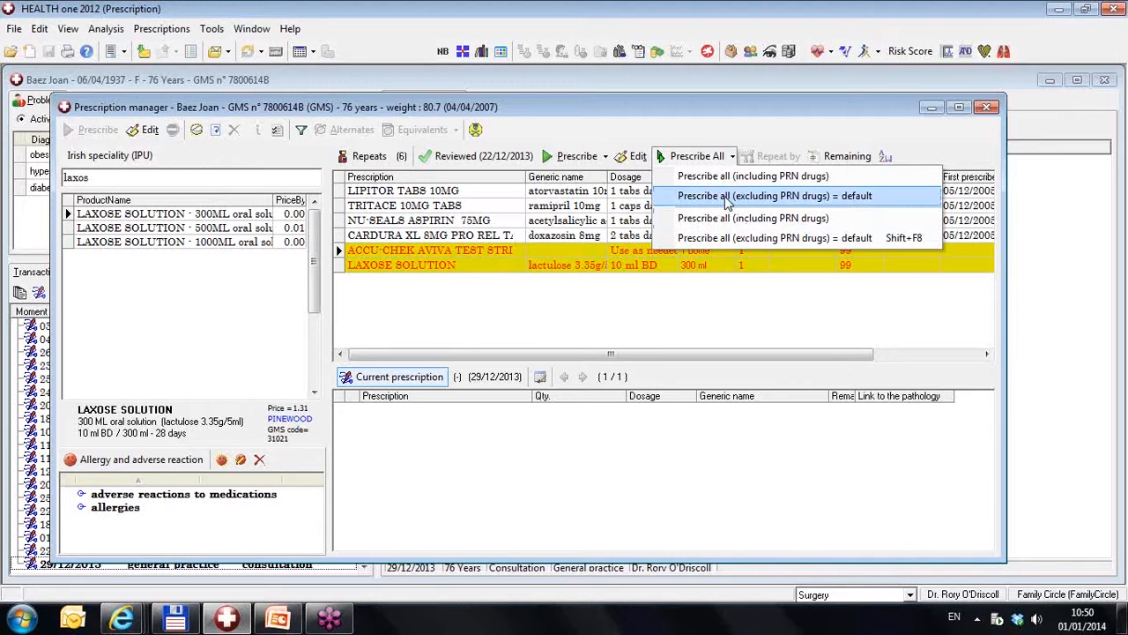
left_click(728, 197)
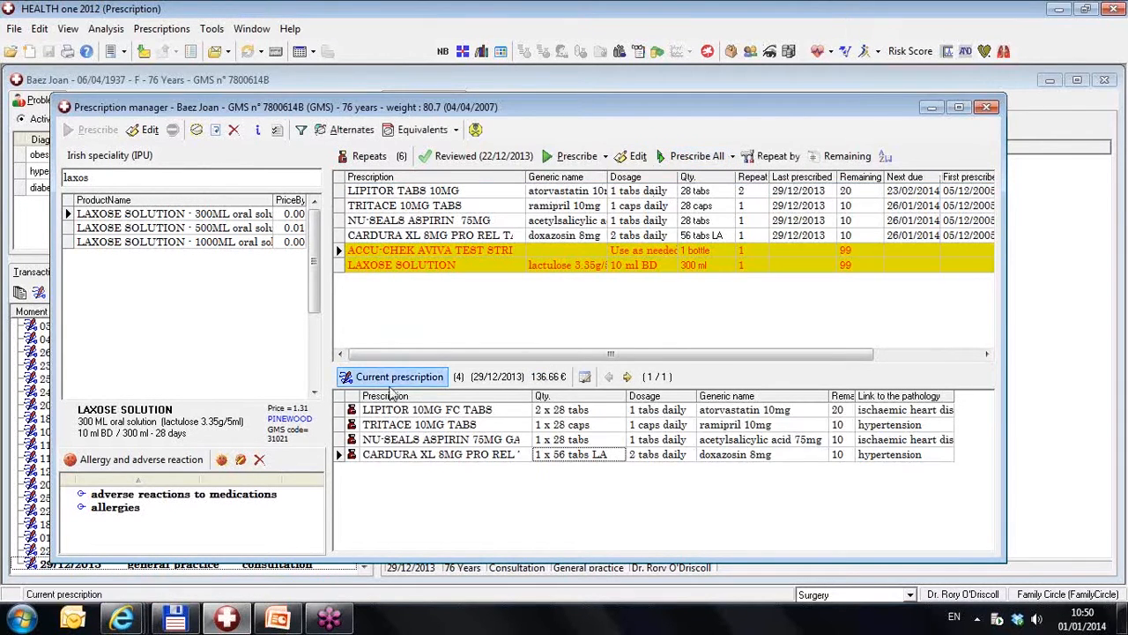
left_click(337, 410)
left_click(337, 454, "shift")
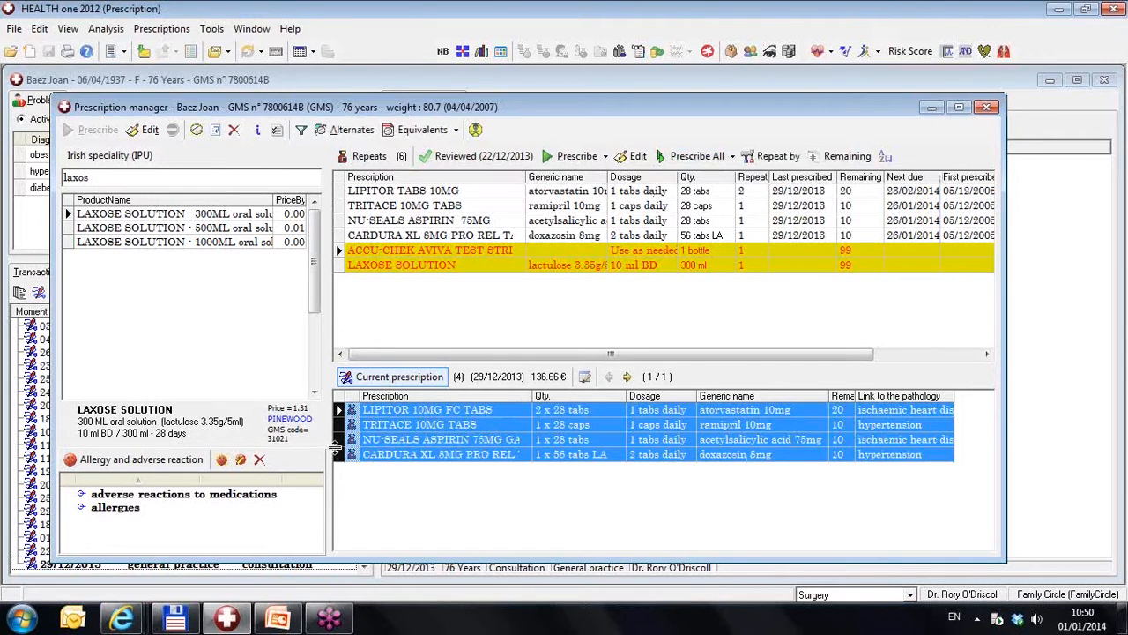
key("Delete")
left_click(508, 319)
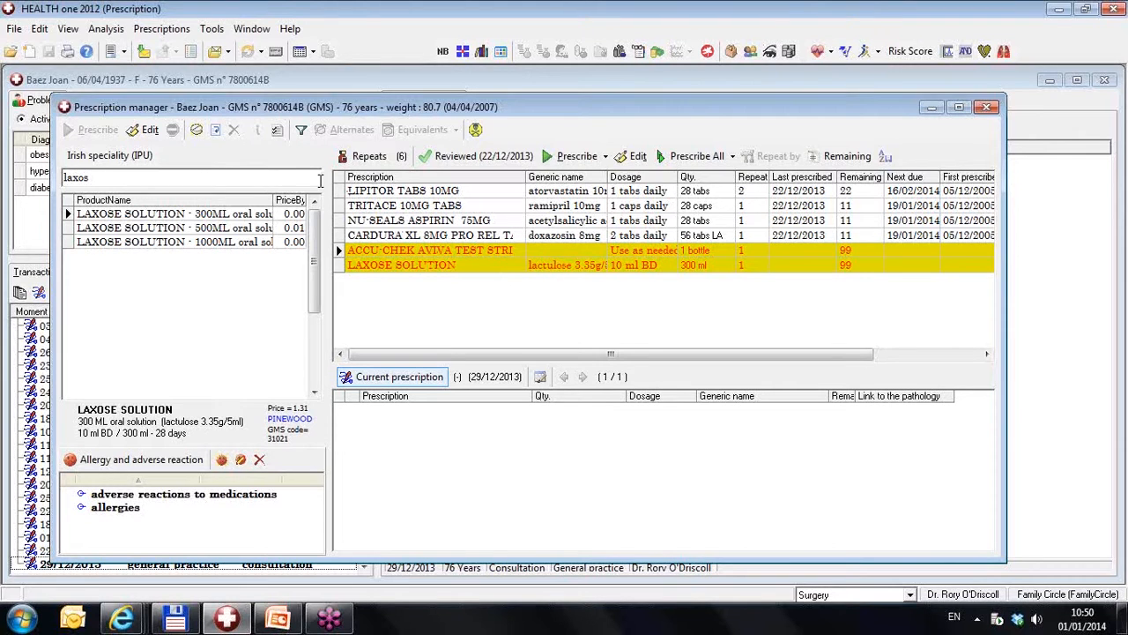
In the prescription module options, turn "PRN drugs excluded by default" off and on again, and save the options
left_click(277, 131)
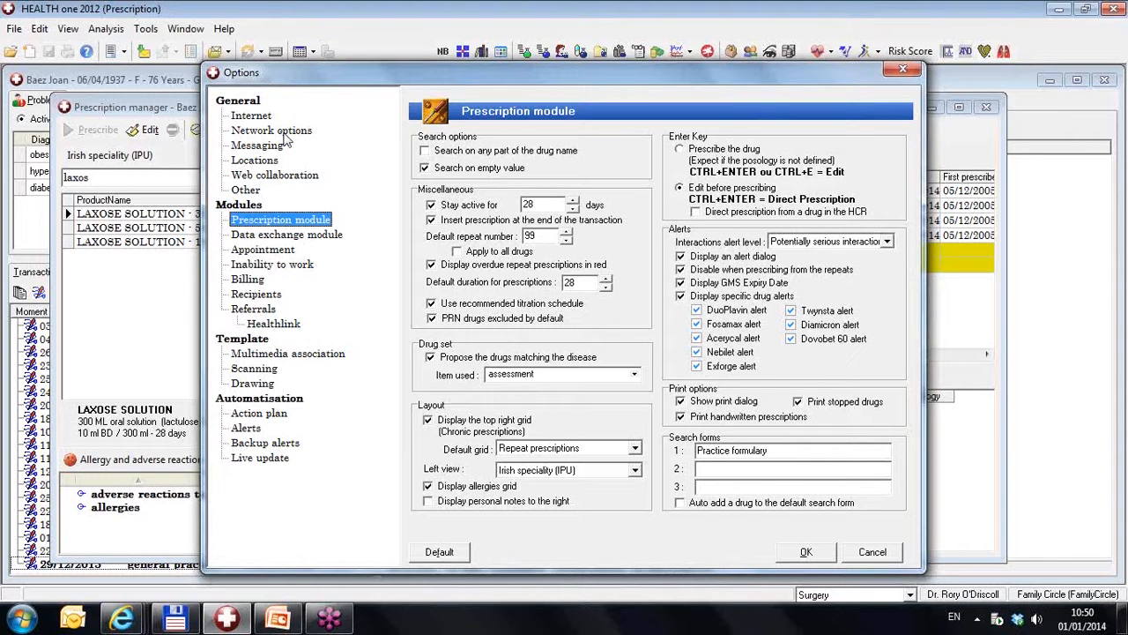
left_click(434, 322)
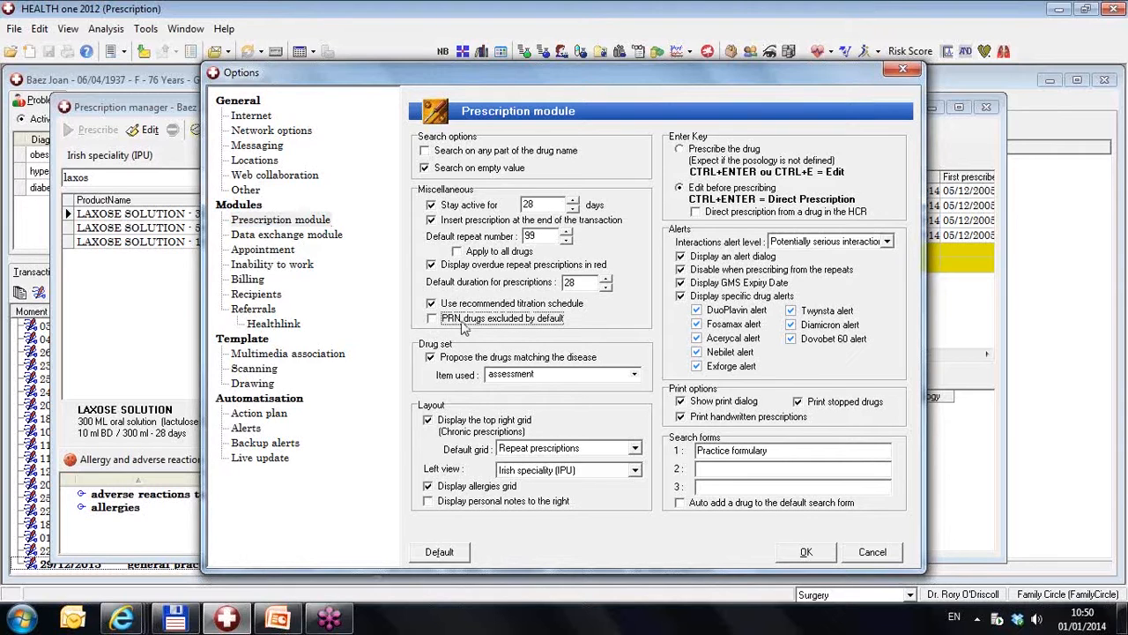
left_click(436, 321)
left_click(806, 551)
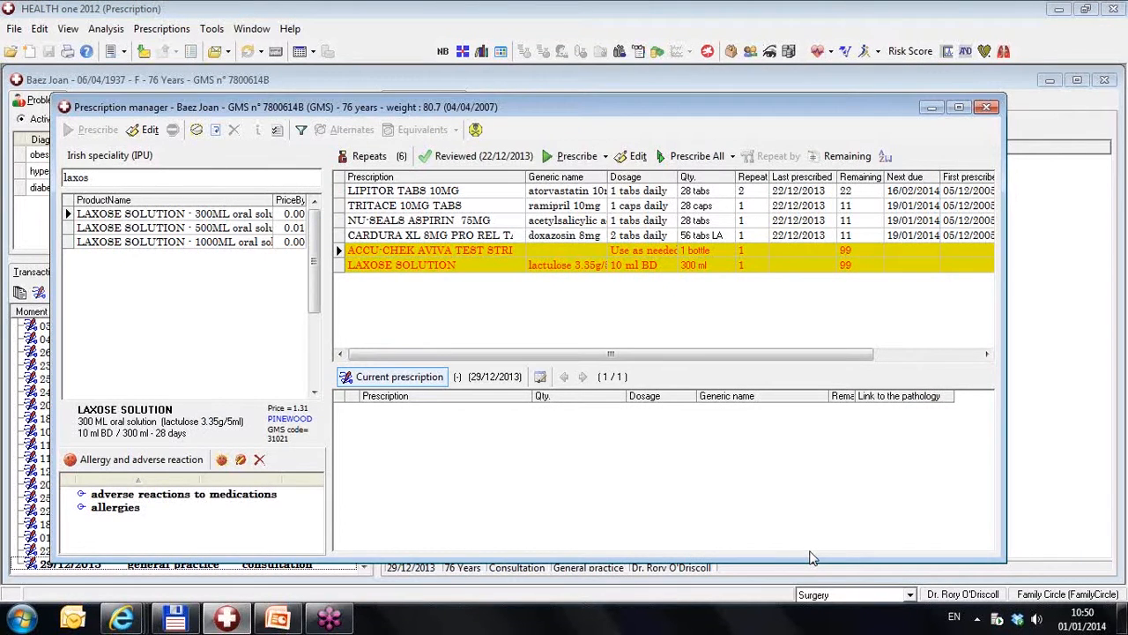